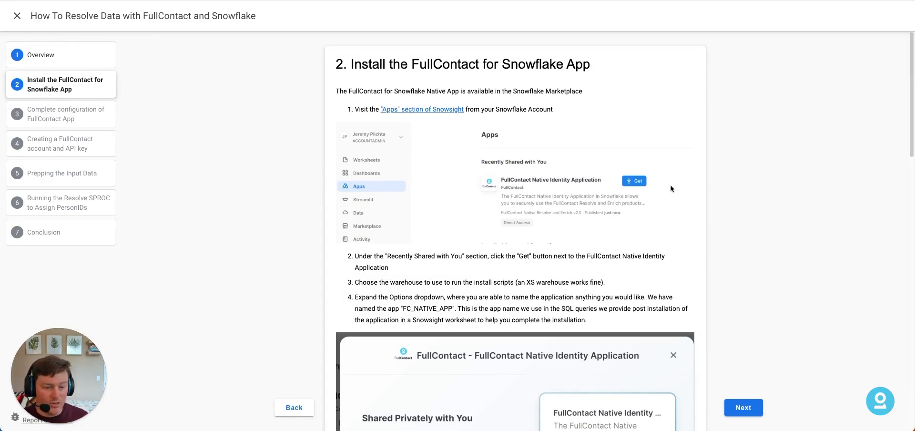
Read through the FullContact app installation instructions, from getting the app to the FC_NATIVE_APP installation confirmation
scroll(612, 193, "down", 2)
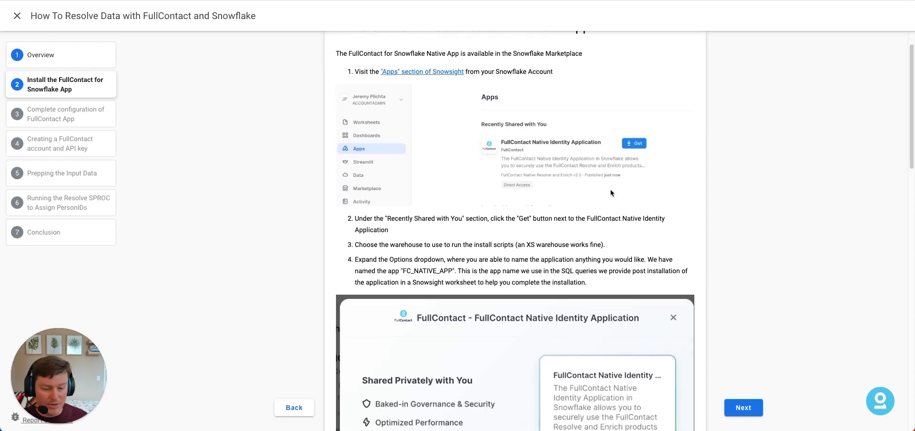
scroll(611, 192, "down", 4)
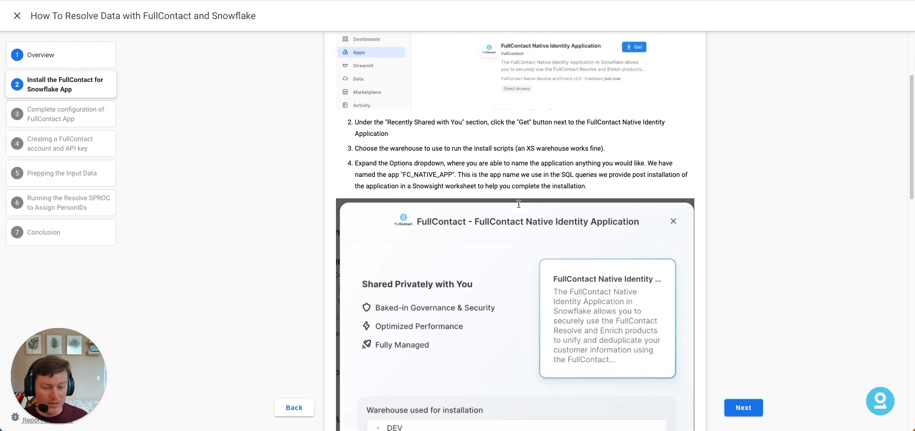
scroll(518, 203, "down", 5)
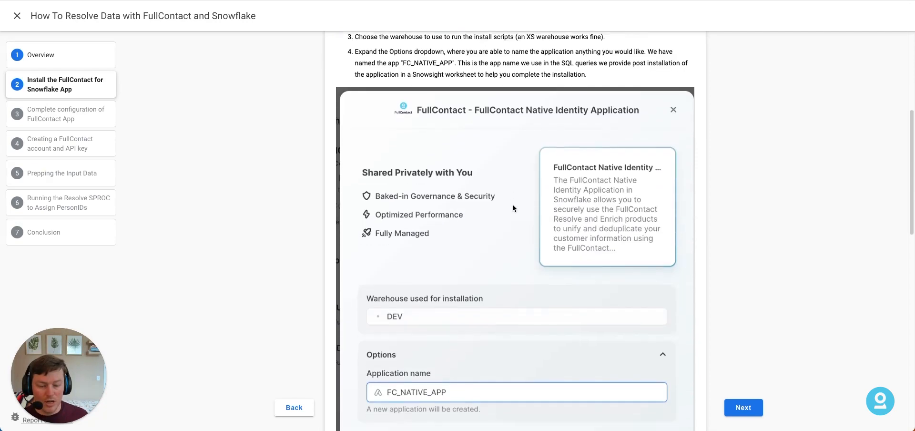
scroll(505, 211, "down", 2)
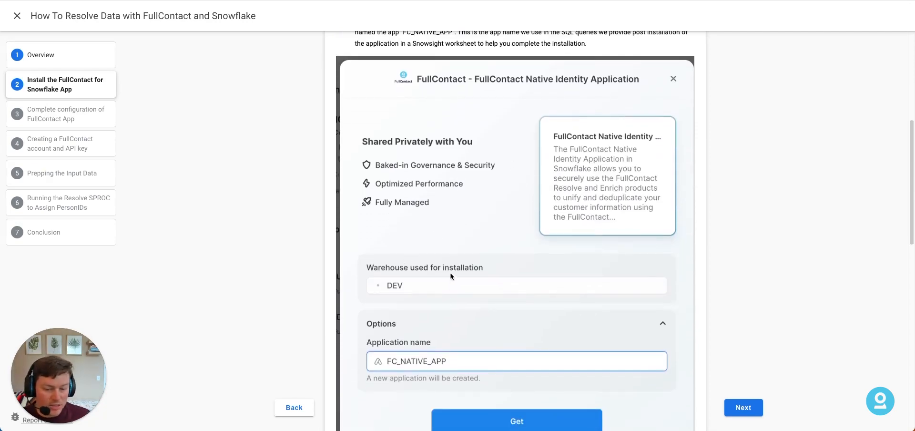
scroll(453, 276, "down", 3)
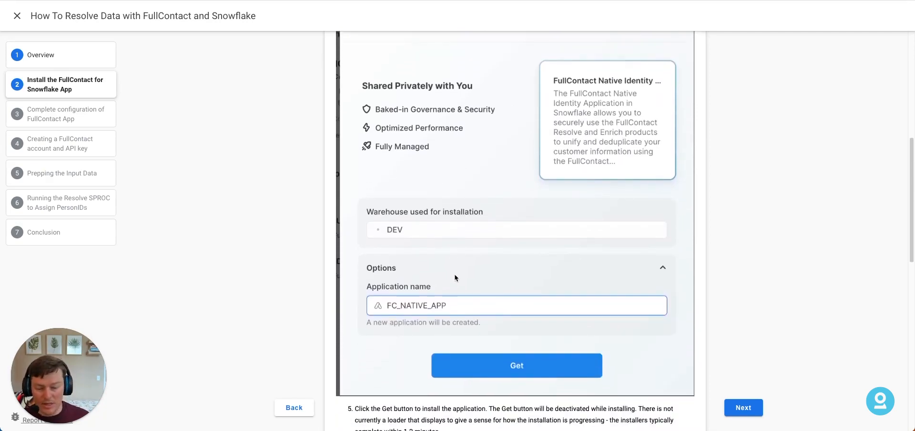
scroll(455, 277, "down", 6)
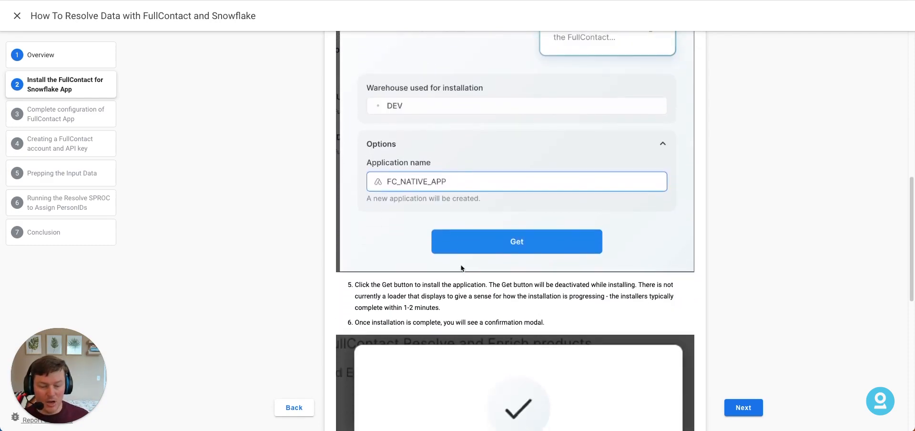
scroll(460, 267, "down", 8)
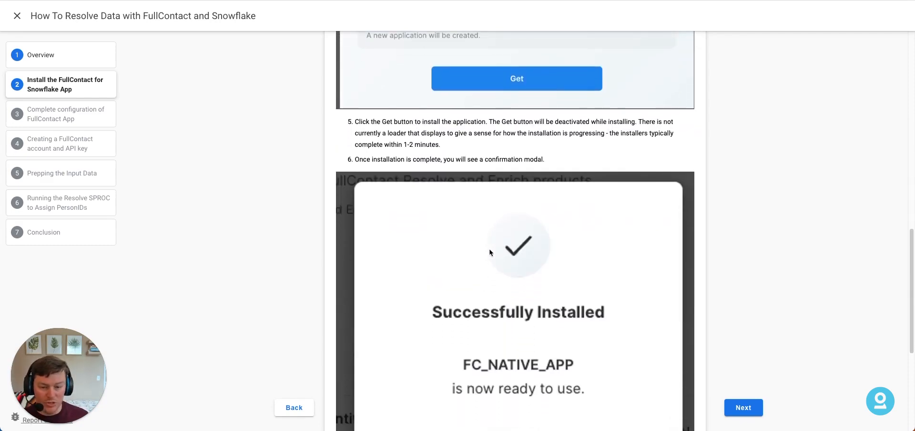
scroll(489, 252, "down", 7)
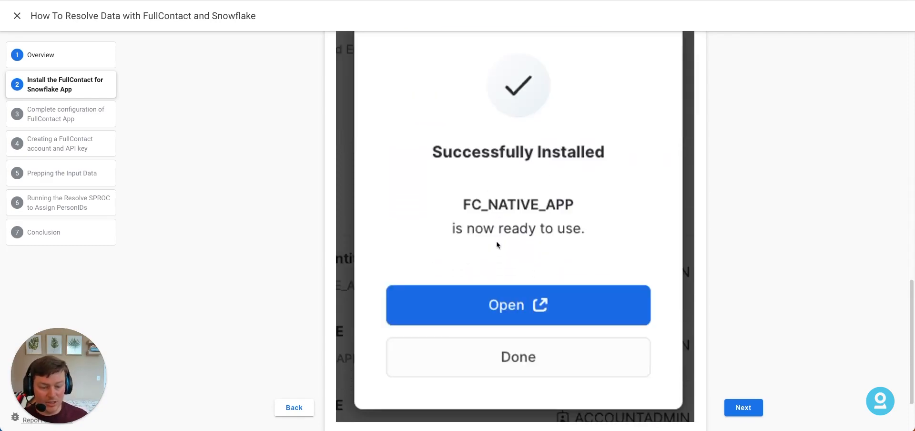
Open the guide's section on completing the FullContact App configuration and review the API integration and external functions SQL
left_click(737, 408)
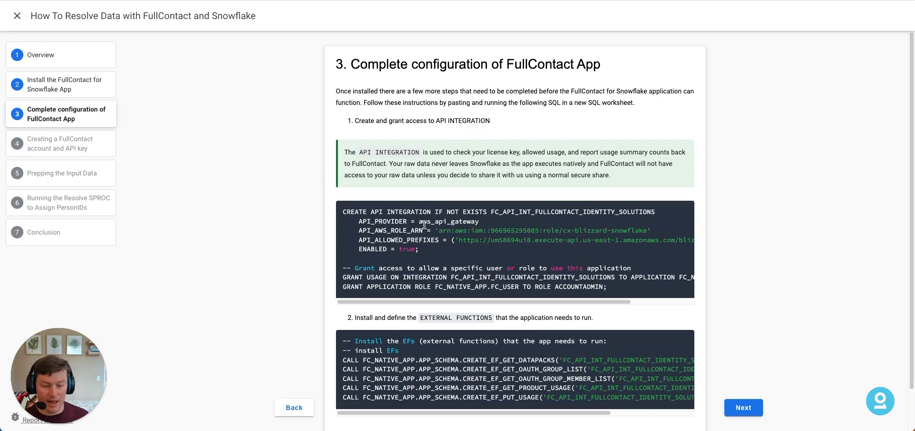
scroll(458, 230, "down", 1)
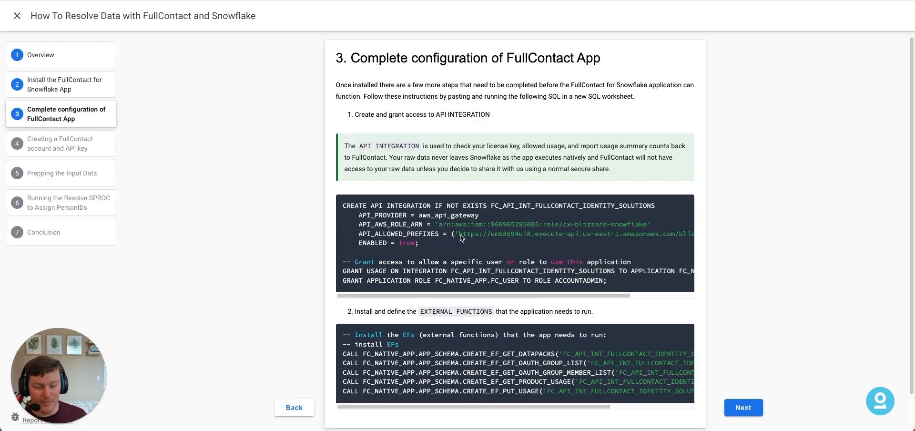
scroll(461, 234, "down", 2)
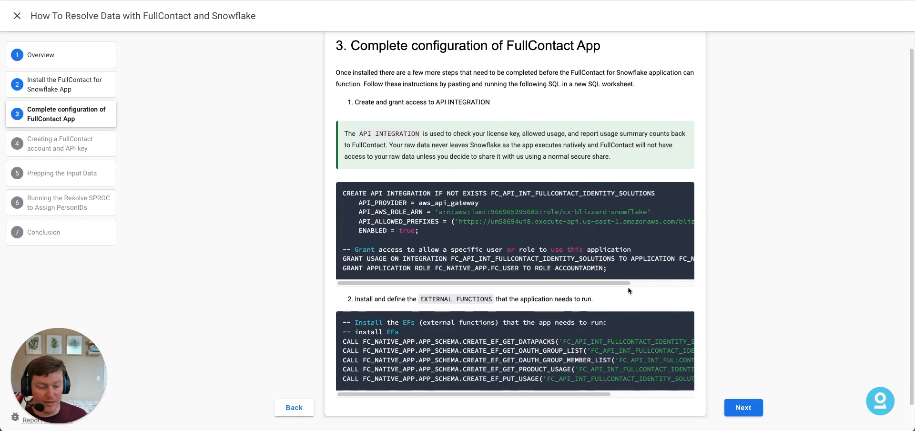
Open the guide's section on creating a FullContact account and API key and read it from signup to copying the key
left_click(741, 407)
scroll(507, 211, "up", 7)
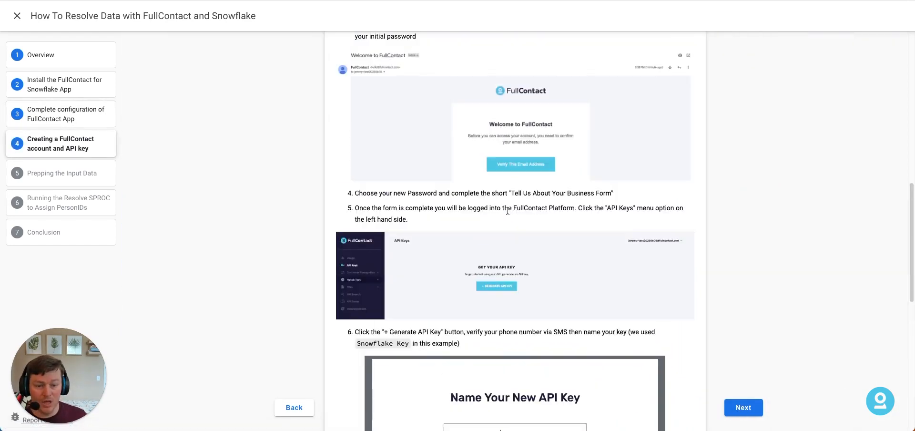
scroll(508, 211, "up", 10)
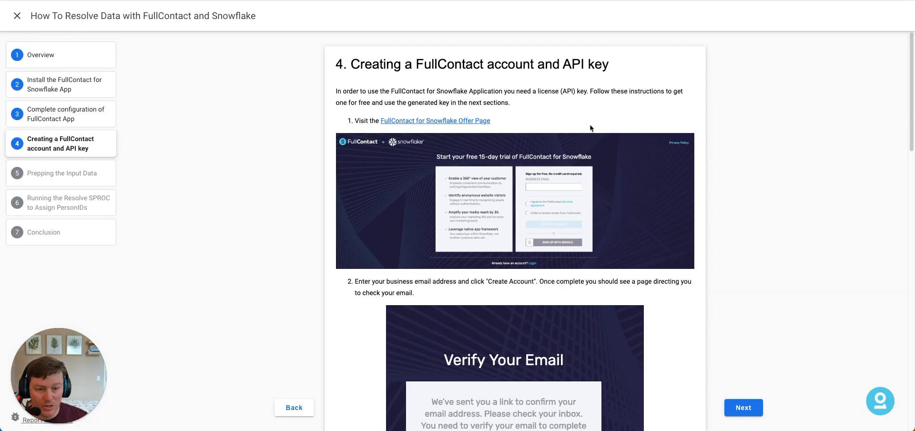
scroll(529, 95, "down", 1)
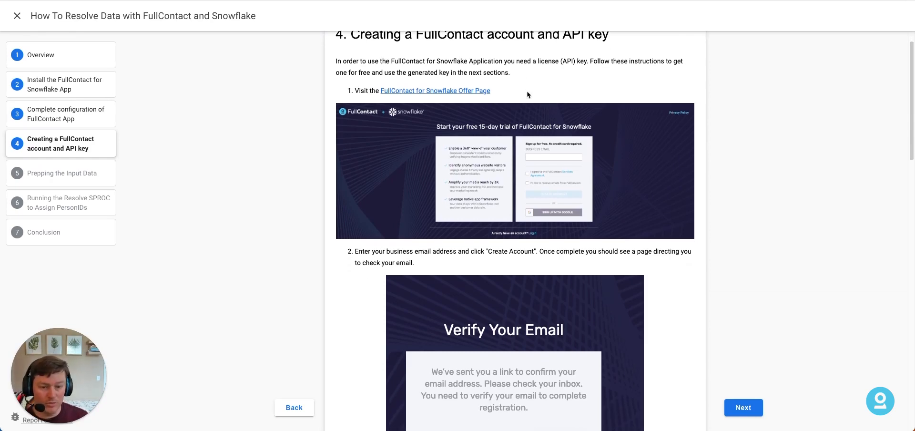
scroll(528, 94, "down", 2)
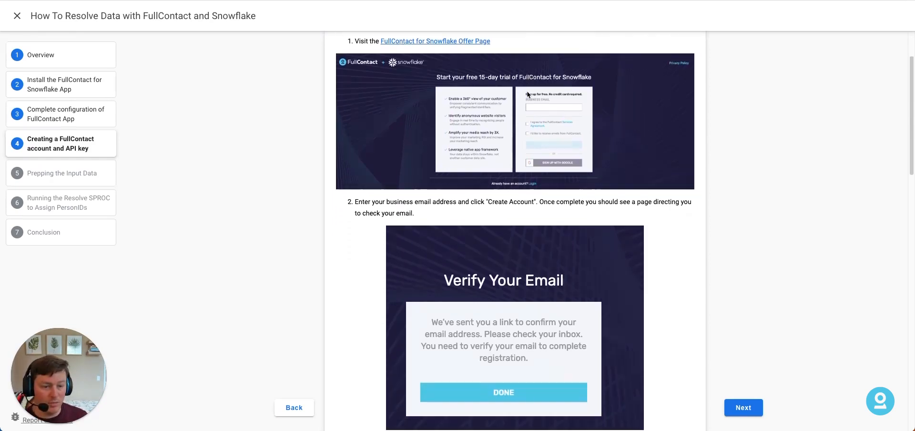
scroll(528, 94, "down", 3)
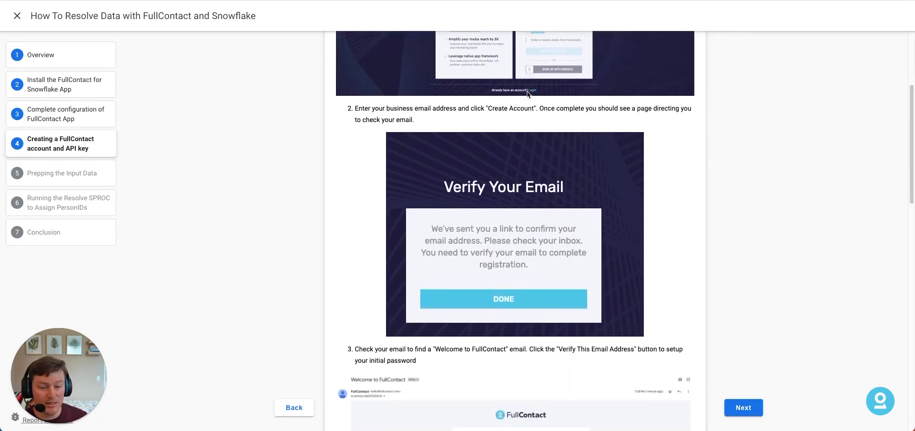
scroll(528, 93, "down", 4)
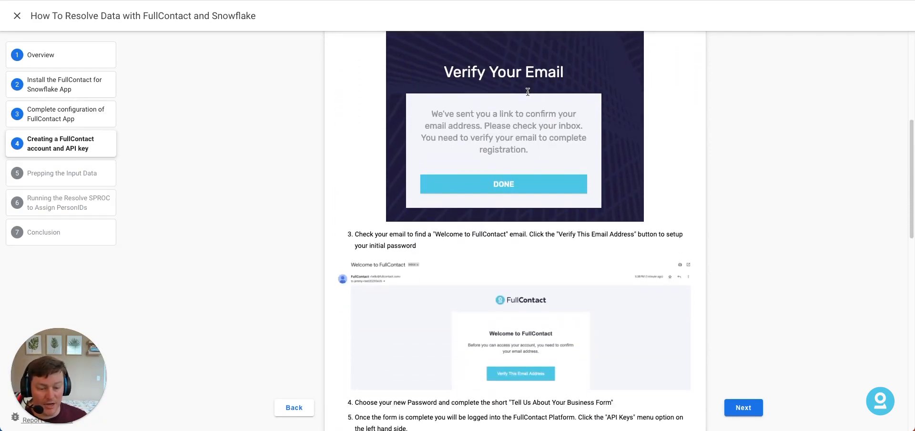
scroll(528, 92, "down", 9)
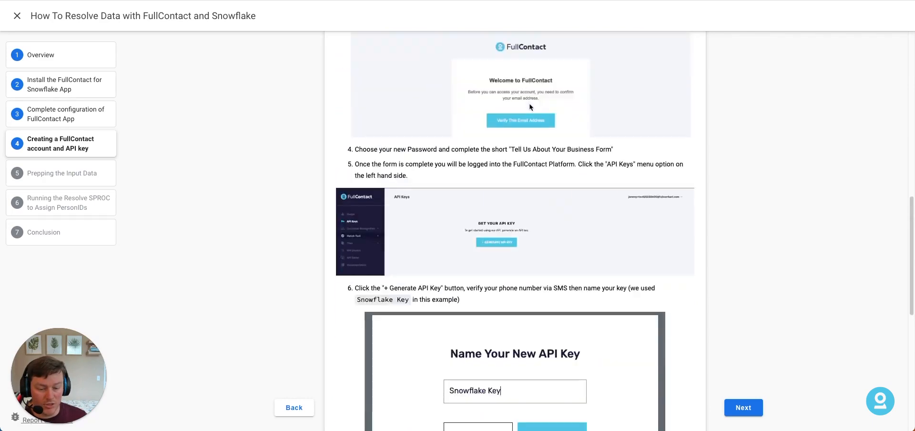
scroll(509, 247, "down", 1)
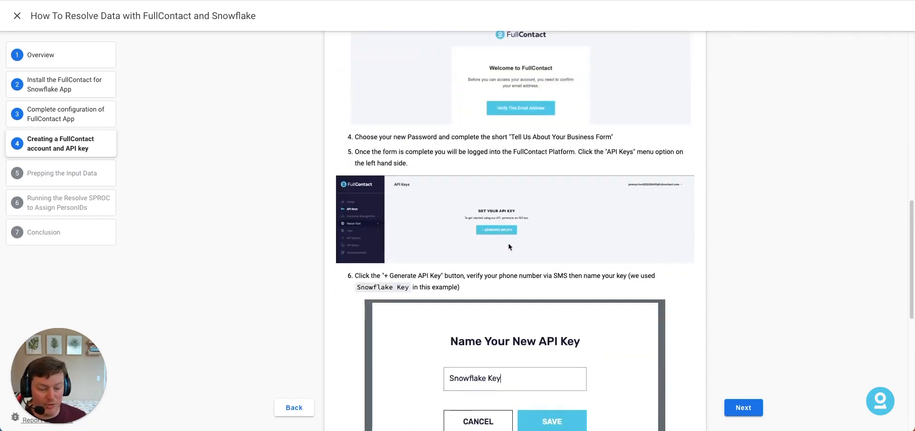
scroll(508, 246, "down", 4)
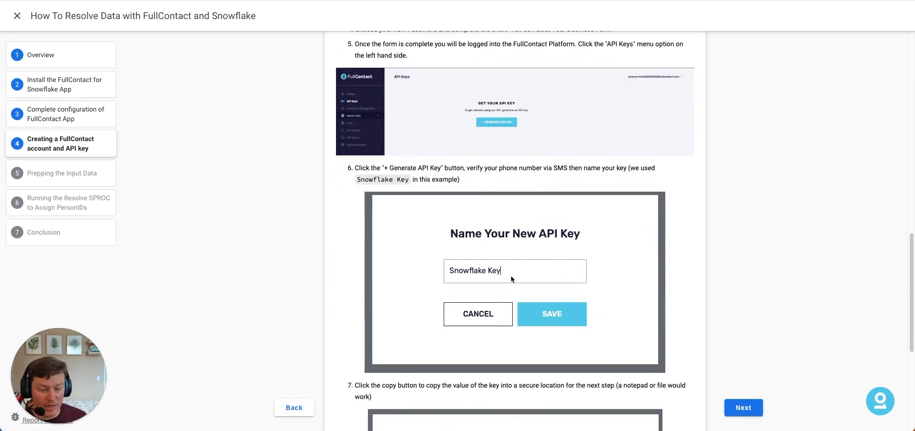
scroll(512, 279, "down", 5)
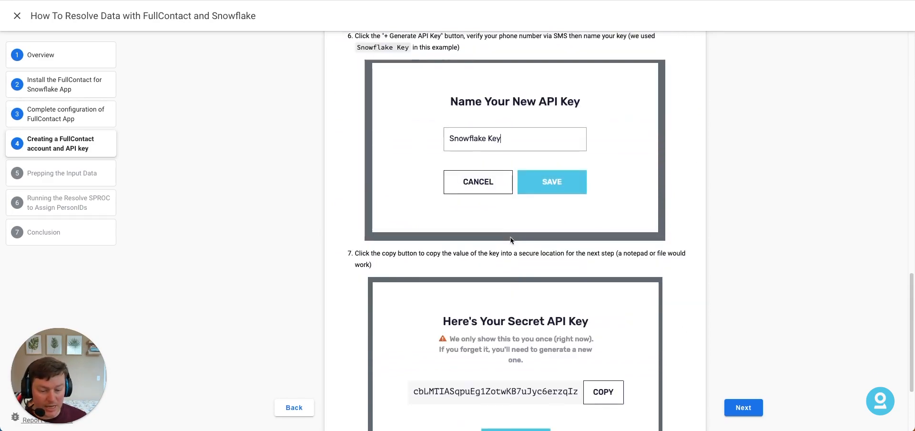
scroll(510, 240, "down", 5)
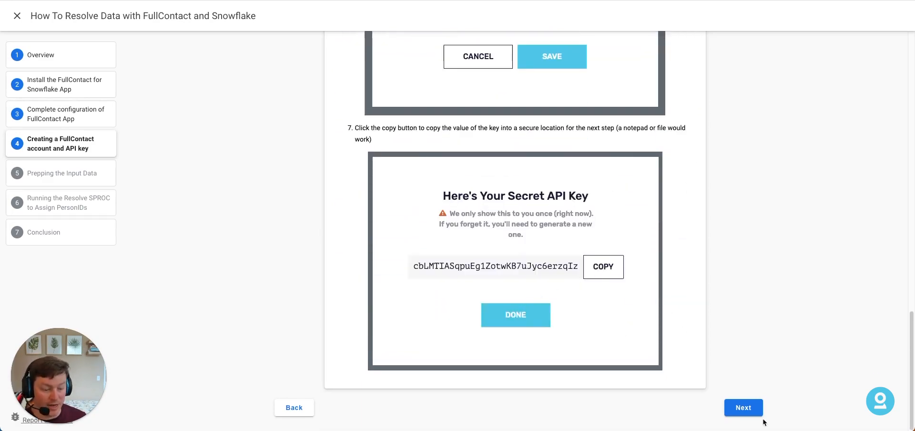
Open the guide's section on prepping the input data and highlight the CREATE_INPUT_VIEW procedure call
left_click(749, 409)
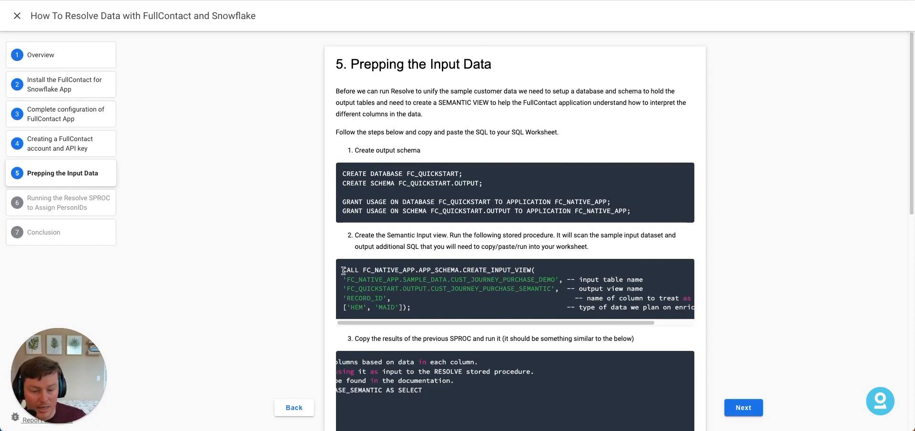
left_click_drag(343, 270, 463, 308)
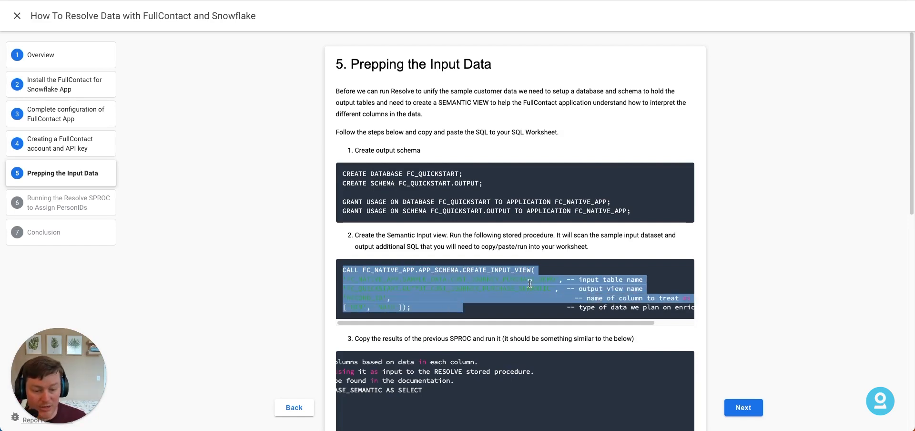
left_click(559, 263)
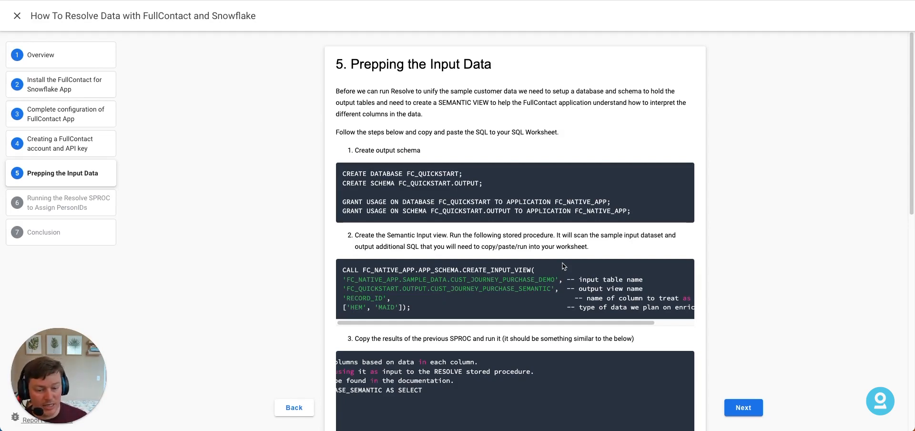
Examine the guide's sample semantic view statement from its beginning and highlight the column list from EMAIL_1 AS RECORD_ID to STATE
scroll(563, 265, "down", 3)
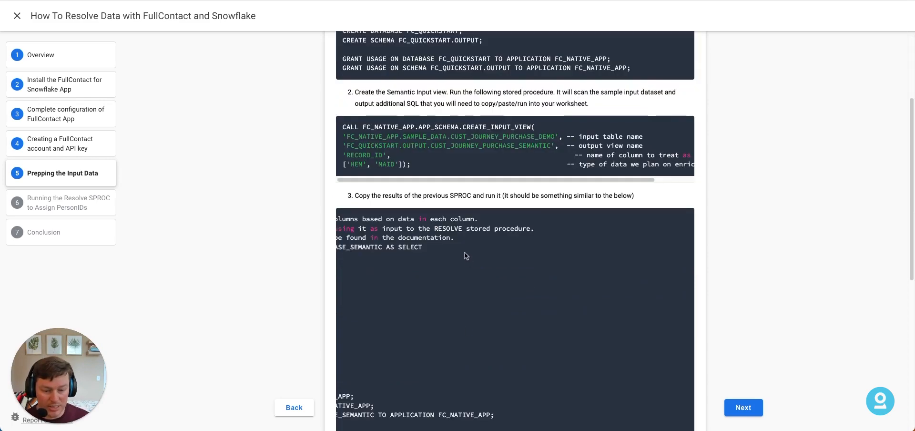
left_click_drag(464, 254, 299, 247)
left_click(439, 273)
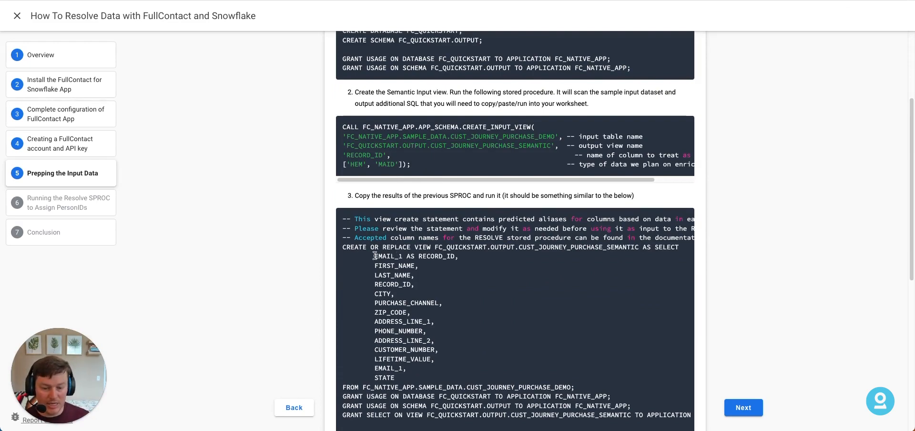
left_click_drag(375, 256, 429, 381)
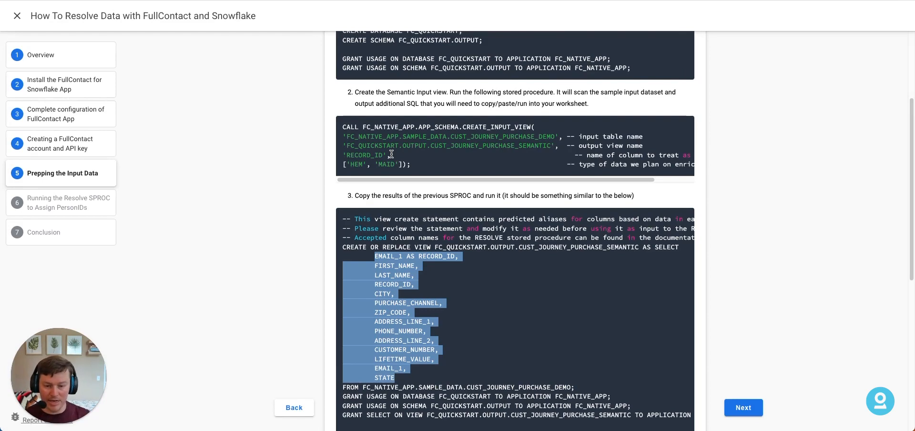
scroll(501, 281, "down", 2)
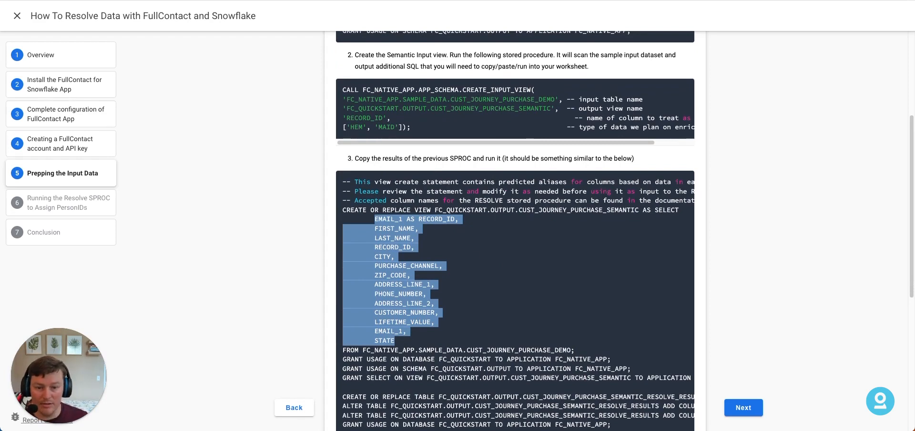
Switch to the URBAN_ROOTS - FC Setup worksheet in Snowflake, select the CREATE_INPUT_VIEW call, and copy the generated SQL from its result
left_click(191, 0)
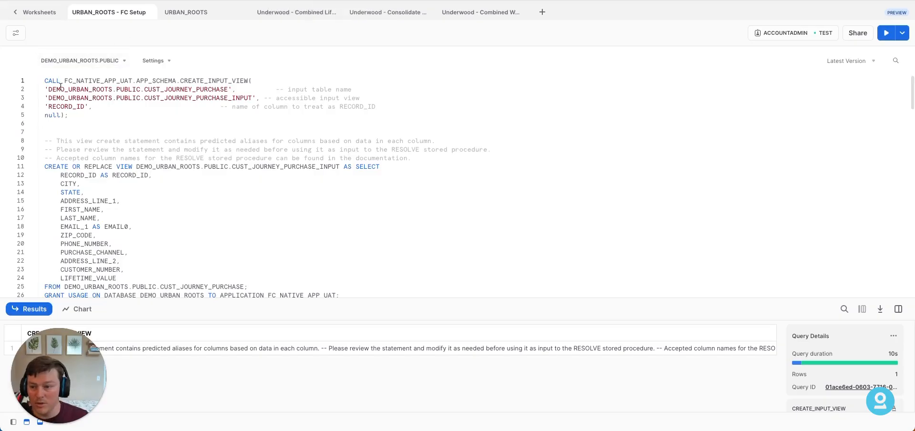
left_click_drag(45, 80, 78, 113)
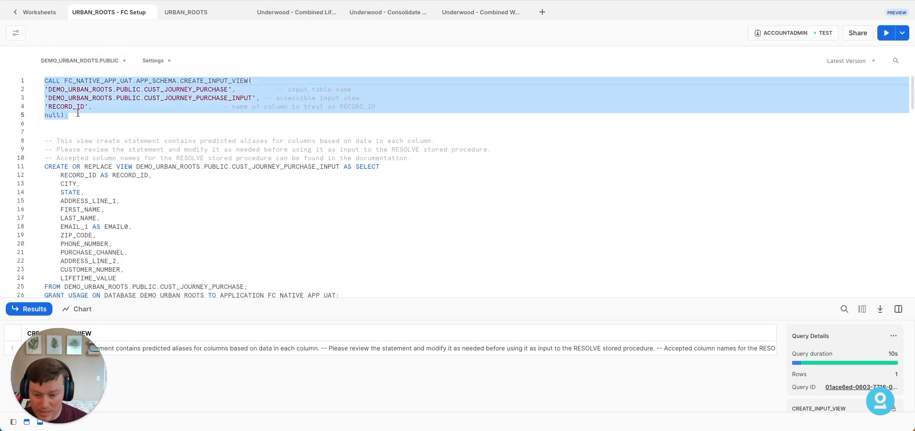
left_click(215, 351)
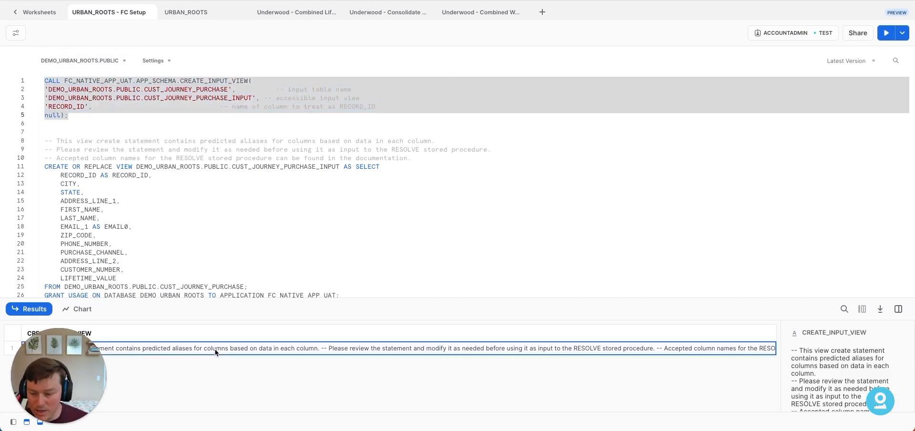
mouse_move(837, 338)
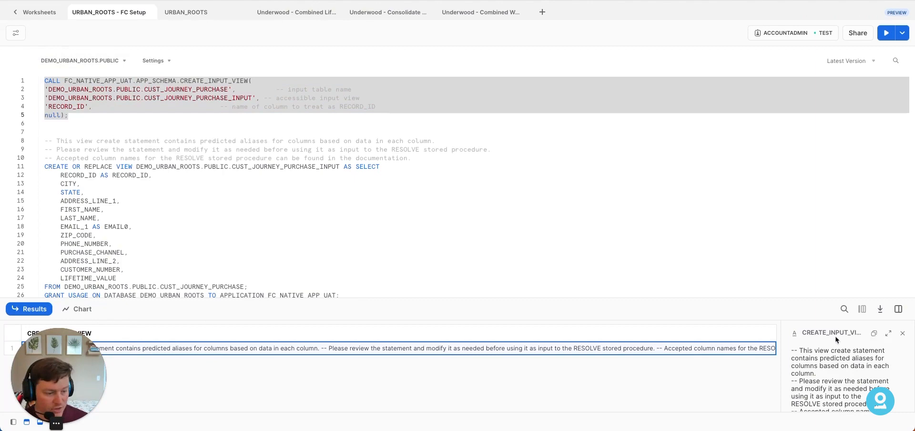
left_click(874, 334)
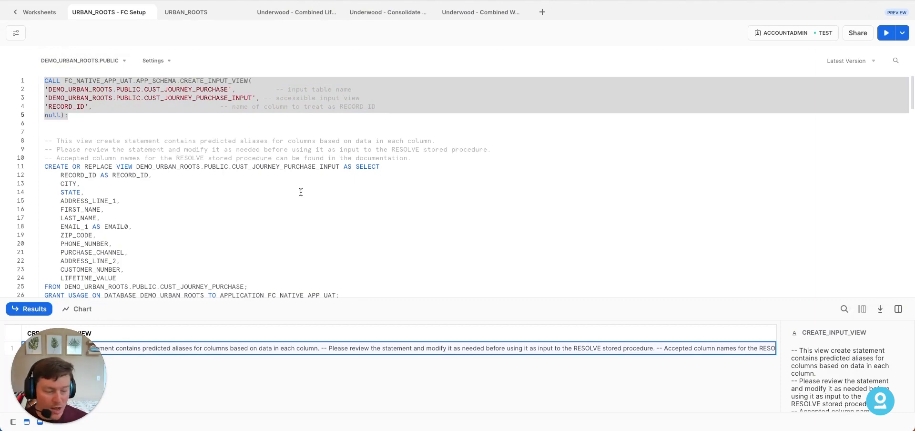
scroll(45, 142, "down", 5)
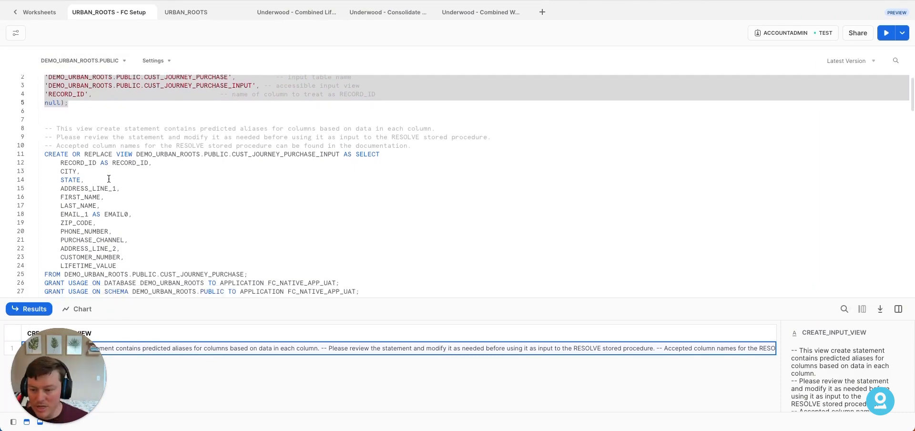
Review the generated view and table SQL in the worksheet and highlight the _INPUT_RESOLVE_RESULTS suffix in the CREATE OR REPLACE TABLE statement
scroll(190, 158, "up", 2)
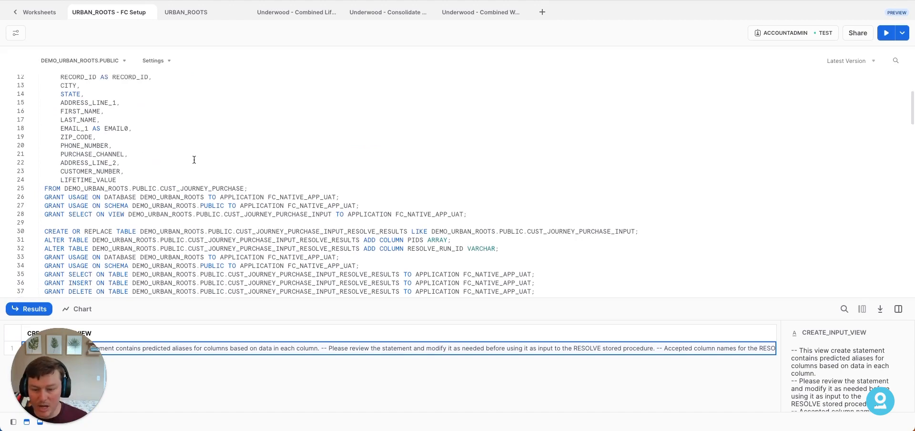
scroll(203, 159, "down", 2)
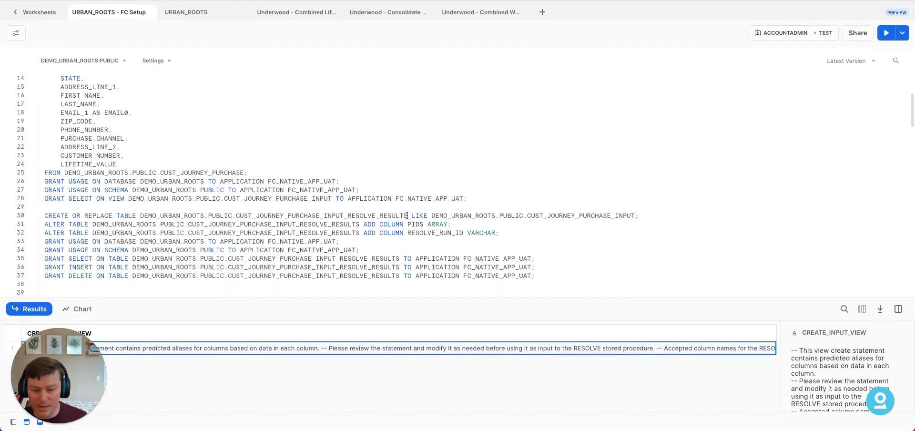
left_click_drag(407, 217, 345, 214)
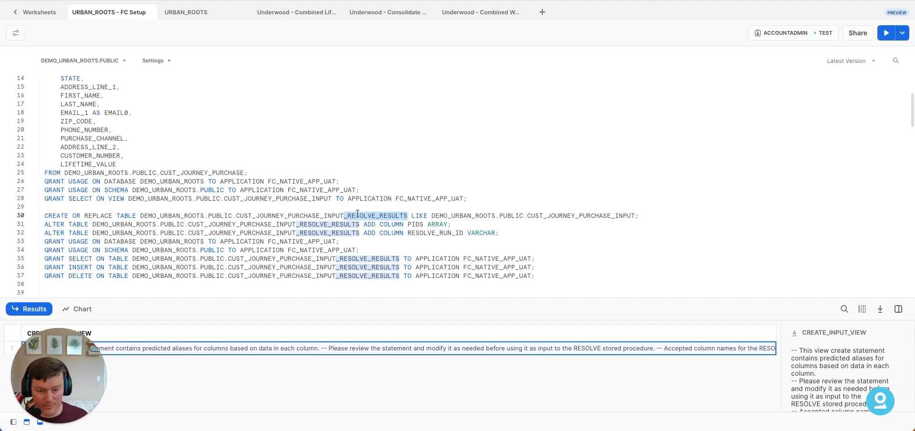
left_click_drag(320, 215, 411, 215)
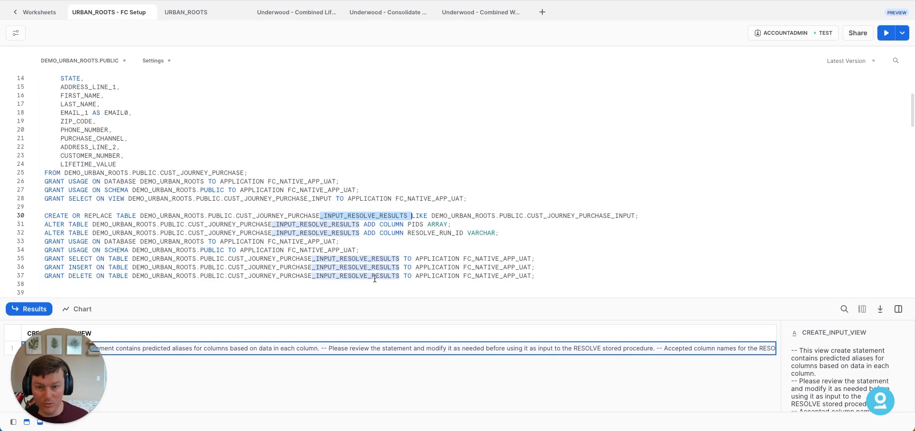
Switch back to the quickstart guide, read the rest of the input data section, and open Running the Resolve SPROC to Assign PersonIDs
key("ctrl+Tab")
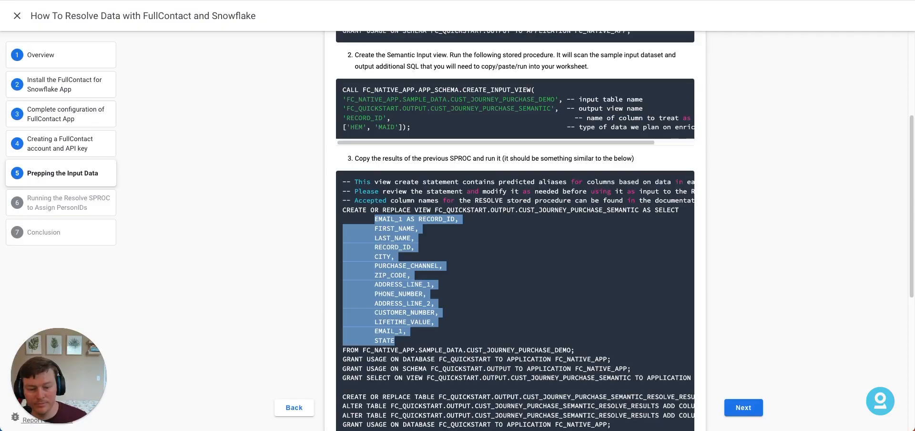
scroll(427, 215, "down", 4)
scroll(426, 215, "down", 2)
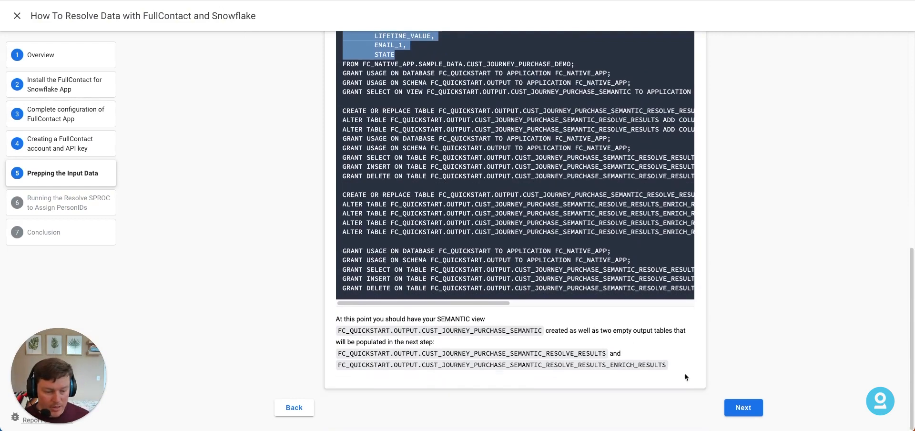
left_click(742, 407)
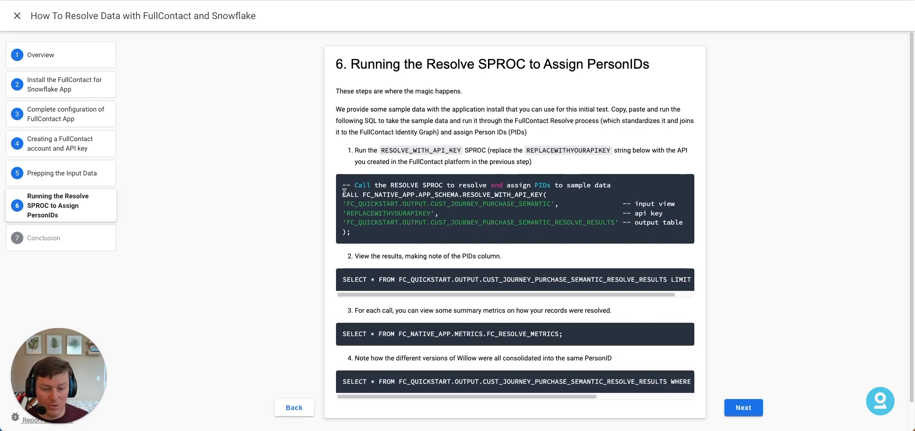
Highlight the input view, API key placeholder and output table arguments one by one in the guide's RESOLVE_WITH_API_KEY call
left_click_drag(342, 193, 442, 227)
left_click(455, 207)
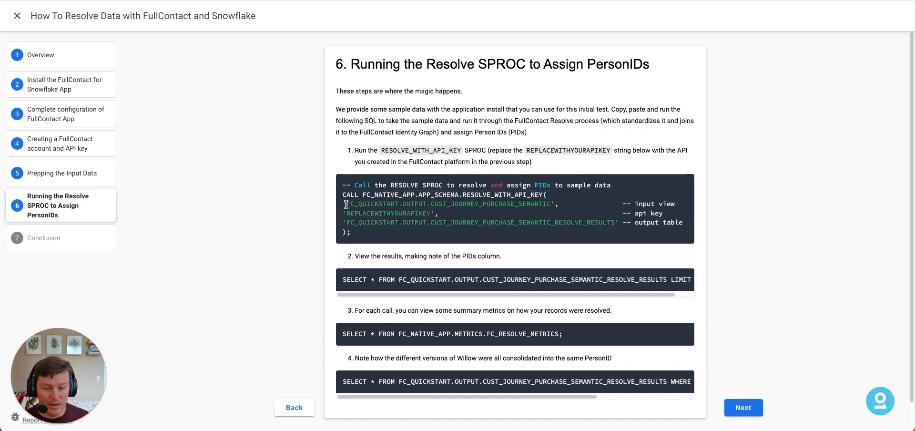
left_click_drag(343, 205, 567, 205)
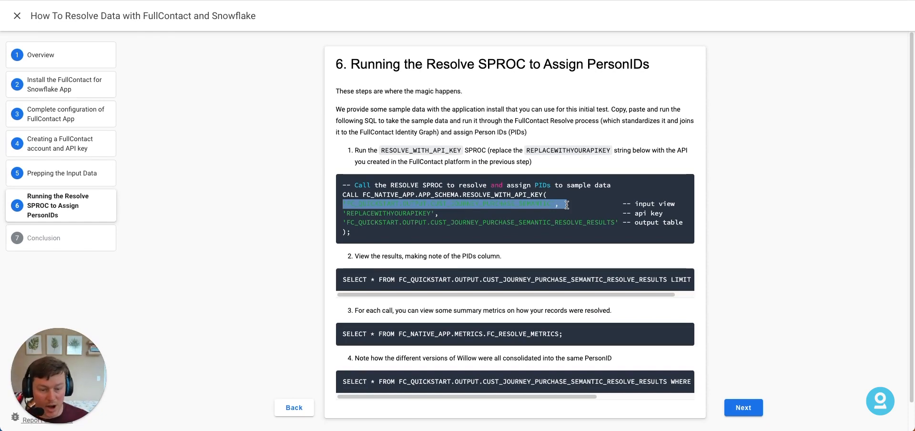
left_click_drag(344, 213, 446, 215)
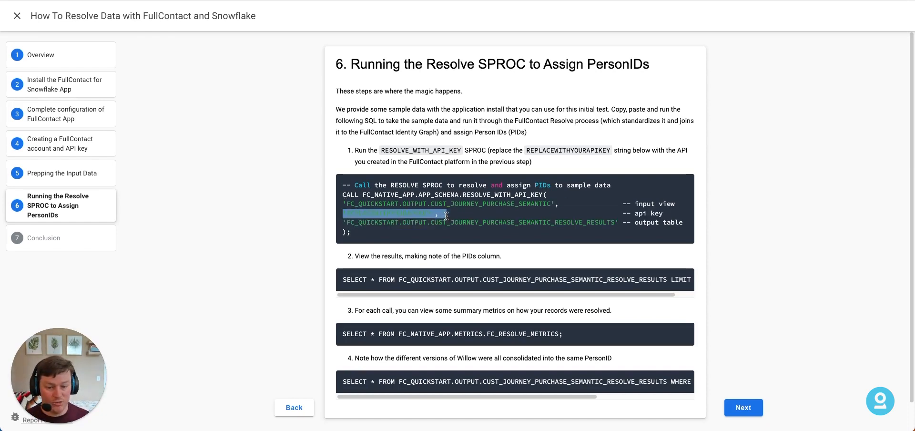
left_click(481, 223)
left_click_drag(343, 221, 633, 224)
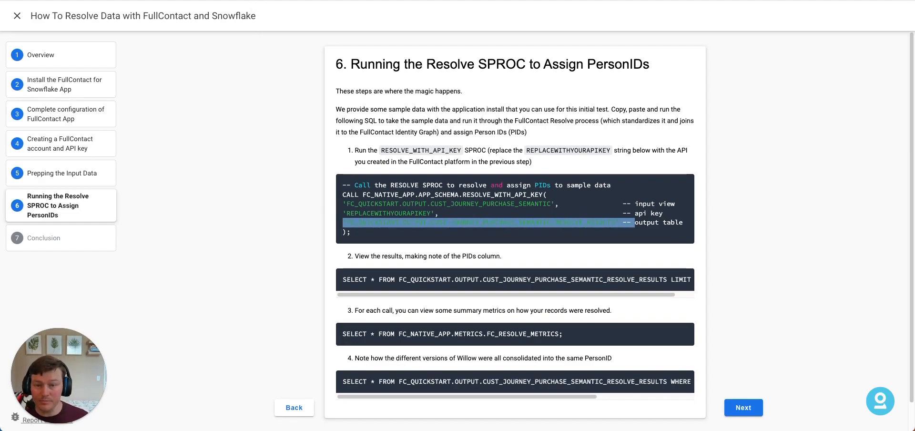
Switch to the URBAN_ROOTS worksheet in Snowflake and examine the first five customer rows in the existing results
key("ctrl+Tab")
left_click(181, 12)
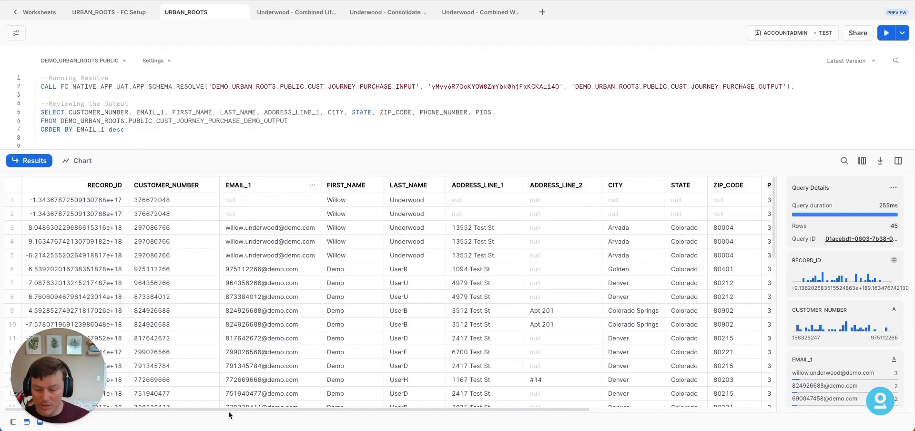
left_click_drag(227, 413, 189, 404)
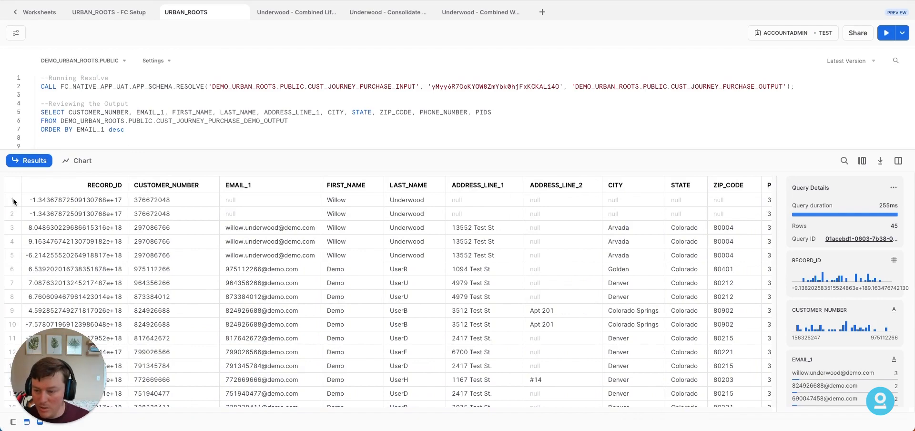
left_click_drag(11, 201, 6, 261)
left_click(274, 369)
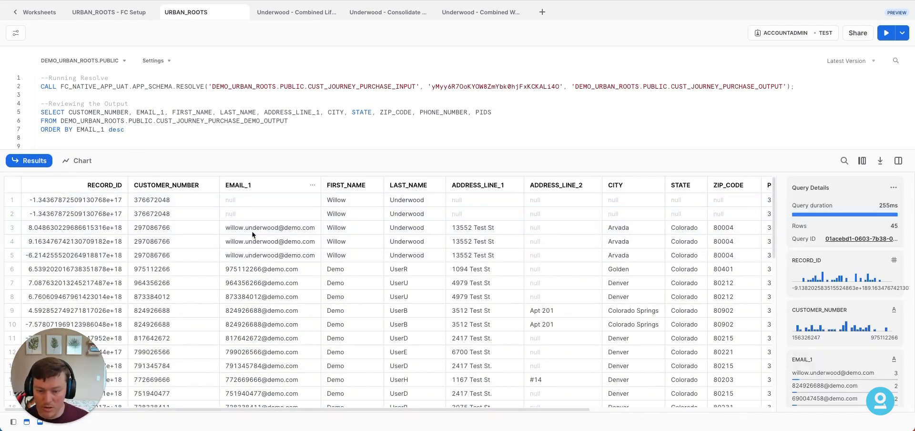
Inspect the remaining result columns and select the LIFETIME_VALUE cells in rows 3 to 5
left_click_drag(283, 404, 566, 390)
scroll(300, 326, "up", 5)
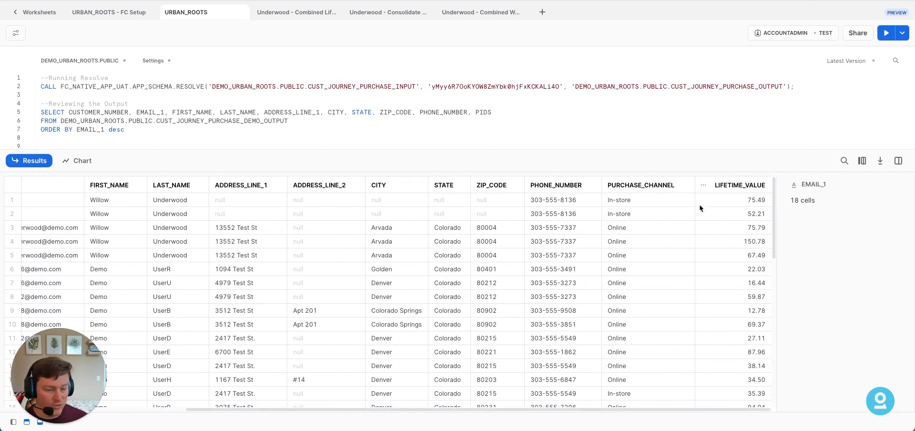
left_click_drag(748, 202, 749, 257)
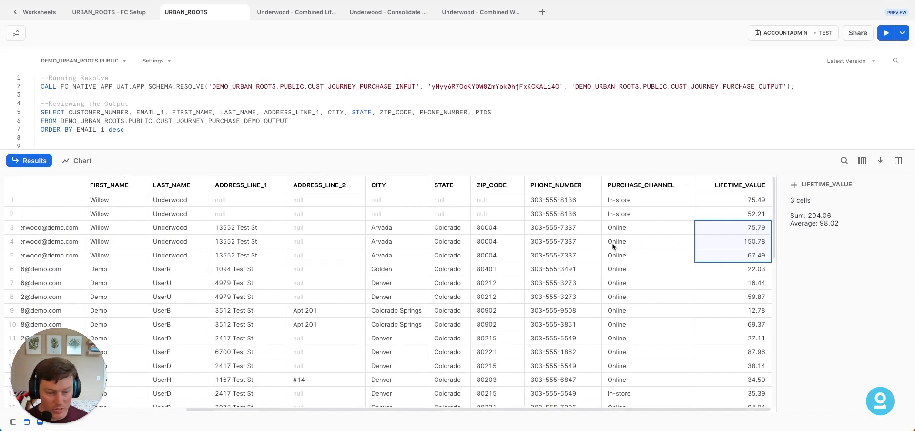
left_click_drag(339, 409, 135, 408)
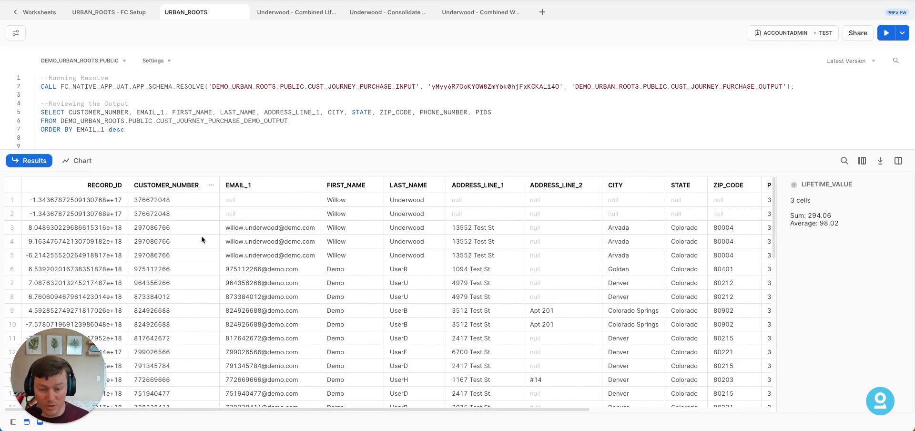
Run only the SELECT query on CUST_JOURNEY_PURCHASE_DEMO_OUTPUT, ordered by EMAIL_1 desc, to review the Resolve output
double_click(112, 128)
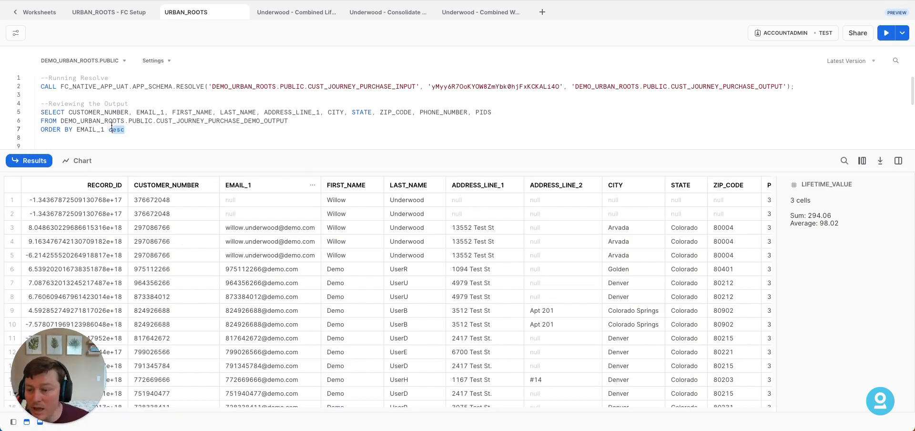
left_click_drag(111, 129, 40, 114)
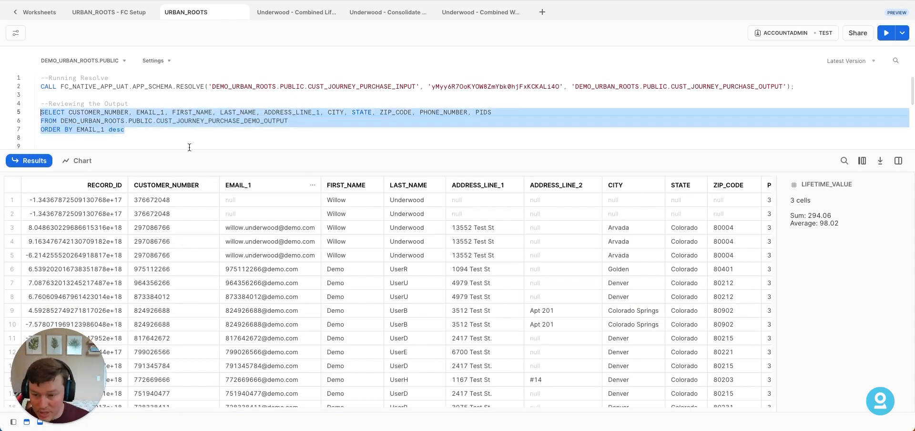
key("ctrl+Return")
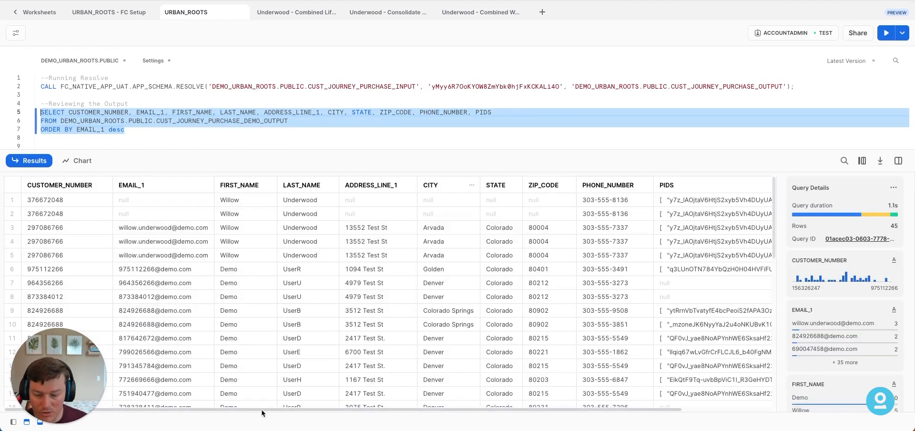
Bring the PIDS column fully into view and select its first five cells to compare the assigned person IDs
left_click_drag(262, 413, 384, 397)
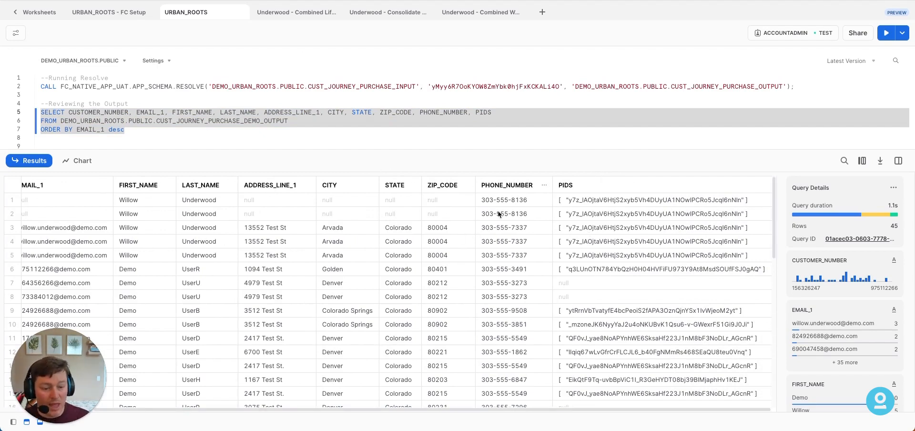
left_click(585, 204)
left_click_drag(585, 206, 582, 255)
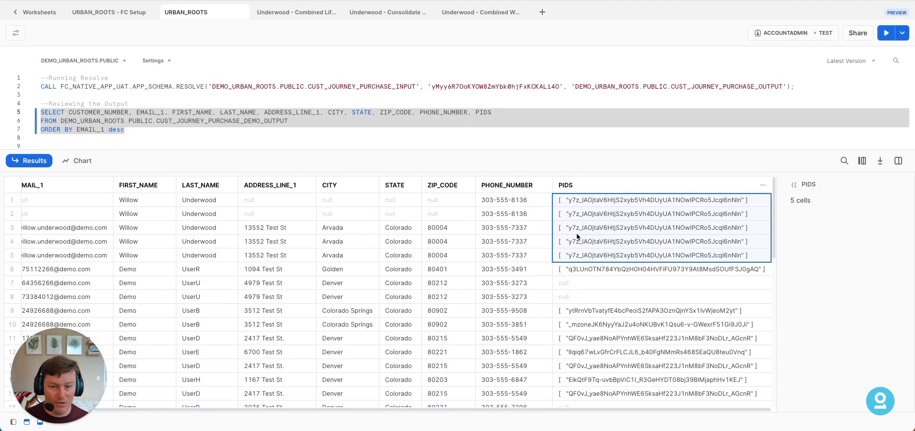
View the combined lifetime value worksheet, then open the Consolidate worksheet and select the first two call center rows in its results
left_click(286, 13)
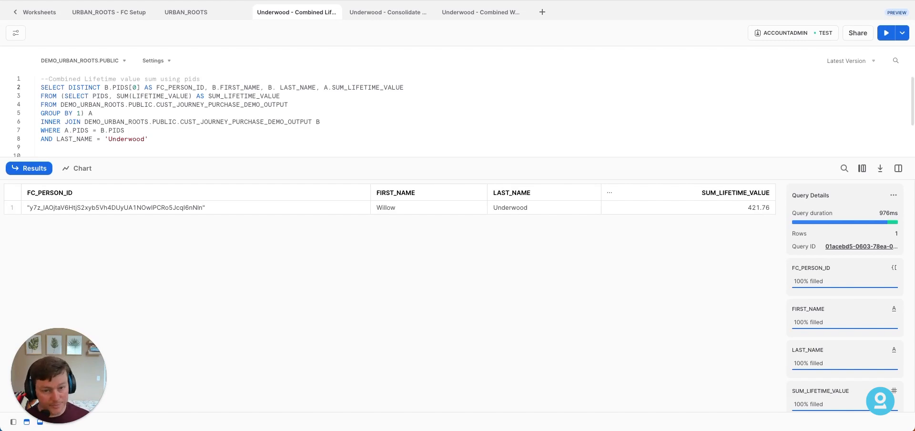
left_click(376, 14)
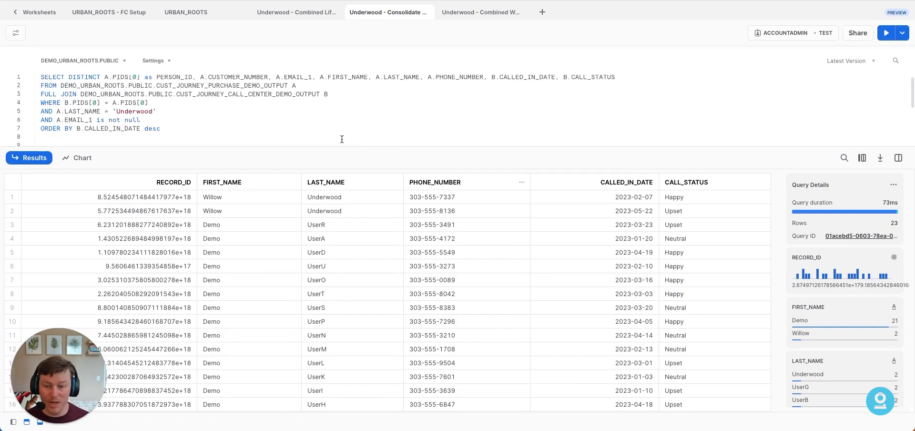
left_click_drag(54, 199, 12, 213)
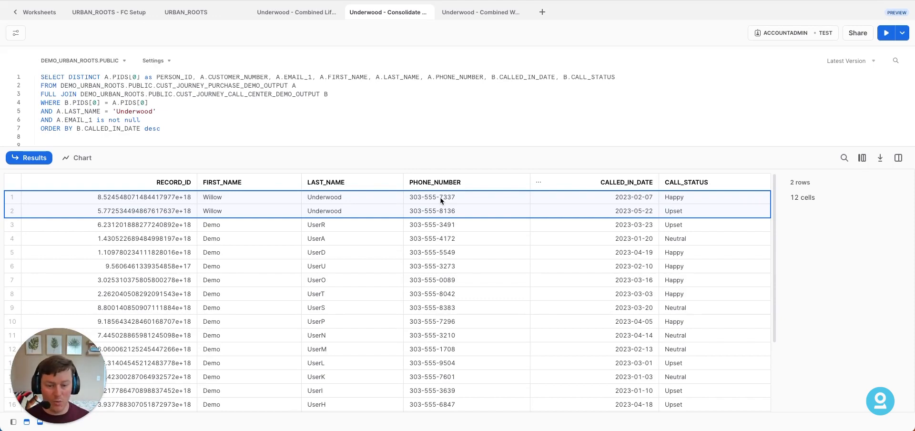
Run the SELECT DISTINCT query joining the purchase and call center output tables on PIDS[0], ordered by CALLED_IN_DATE desc
scroll(119, 88, "up", 1)
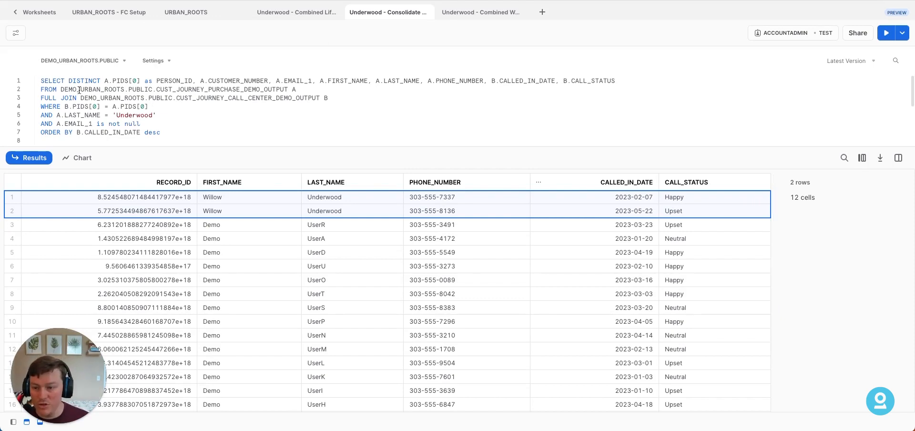
left_click_drag(42, 81, 169, 131)
key("ctrl+Return")
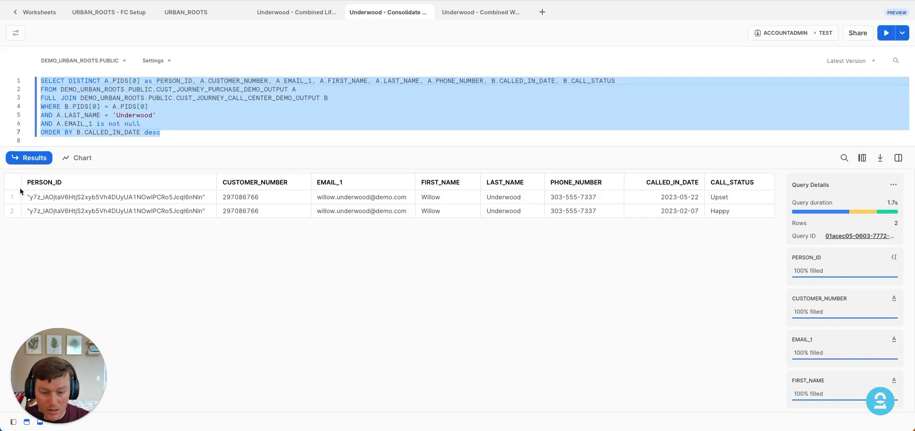
Compare the two PERSON_ID cells in the joined results and inspect the first row's CALLED_IN_DATE and CALL_STATUS
left_click_drag(60, 200, 58, 210)
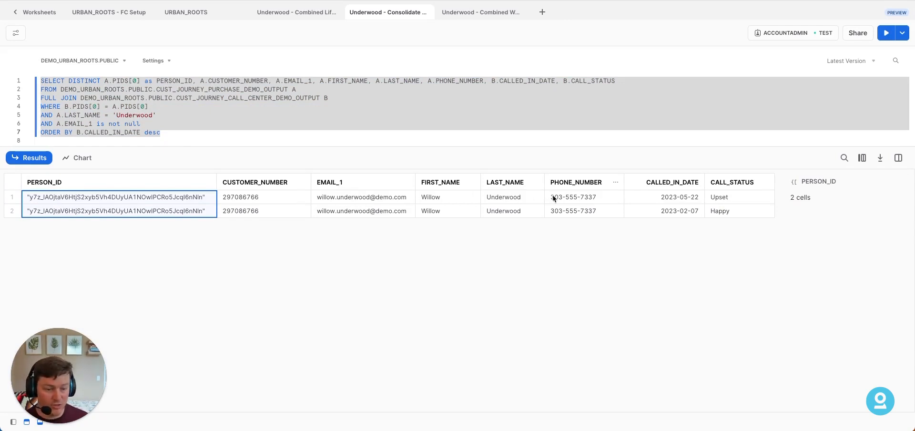
left_click(678, 198)
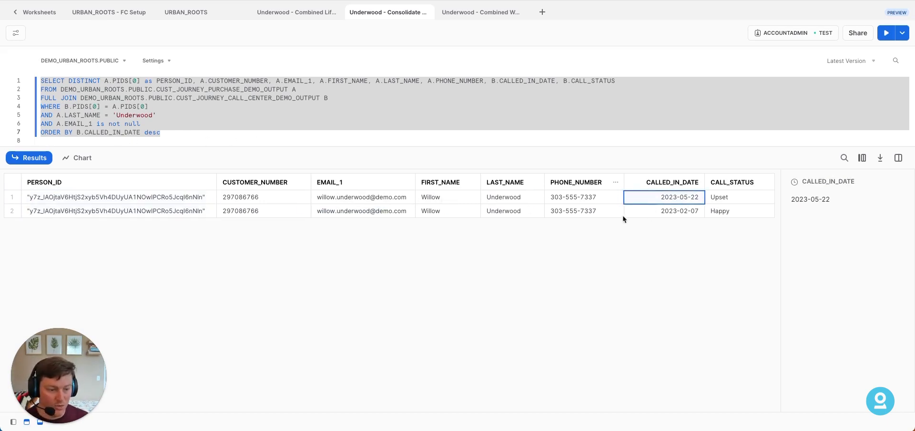
left_click(722, 197)
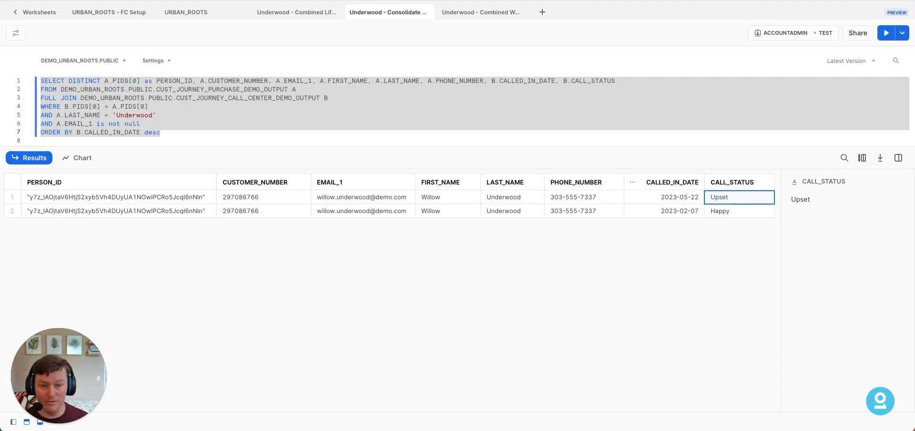
Open the combined web events worksheet and review its results by PERSON_ID, EVENT_TIME, EVENT_ACTION and PRODUCT_CATEGORY
left_click(476, 15)
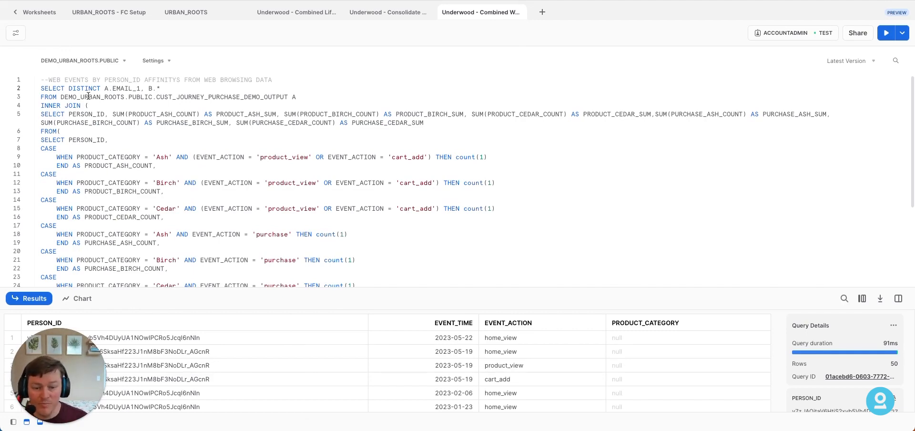
scroll(332, 339, "down", 1)
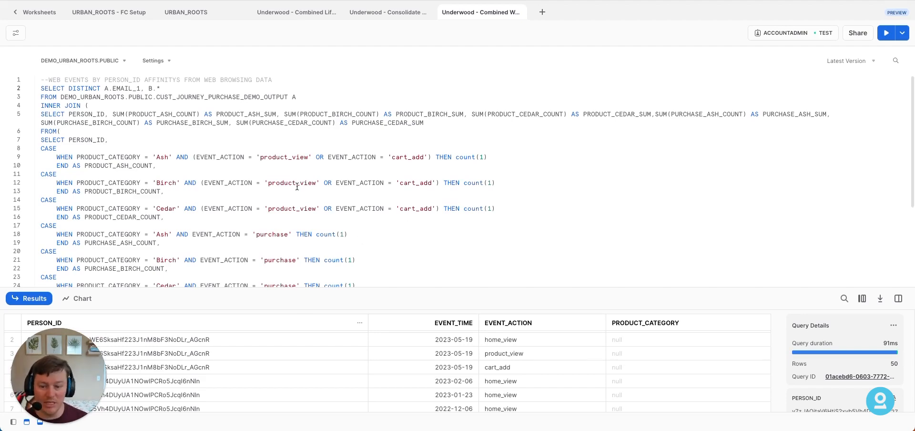
scroll(237, 358, "down", 3)
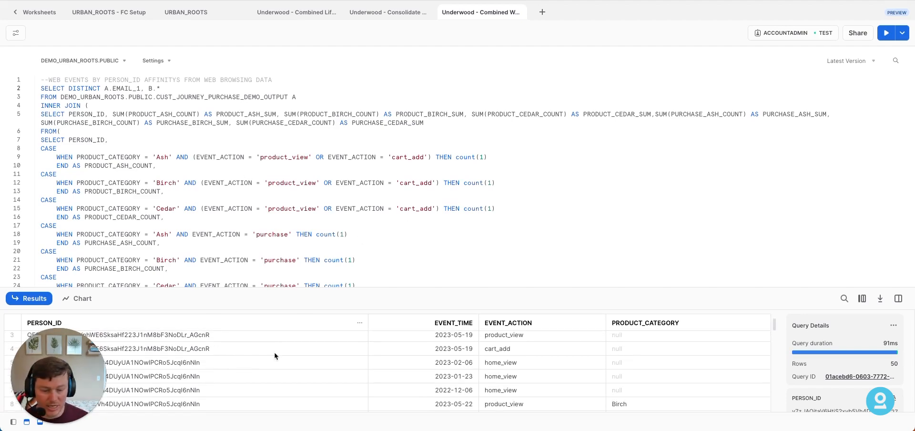
scroll(490, 375, "down", 2)
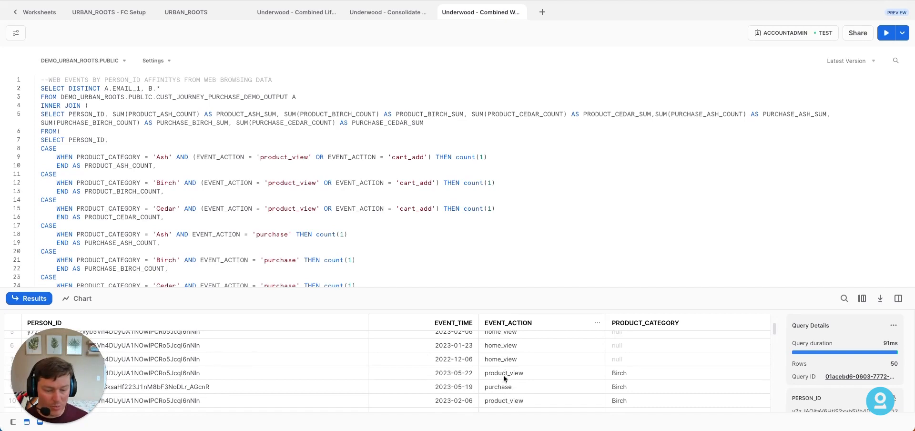
scroll(518, 374, "down", 2)
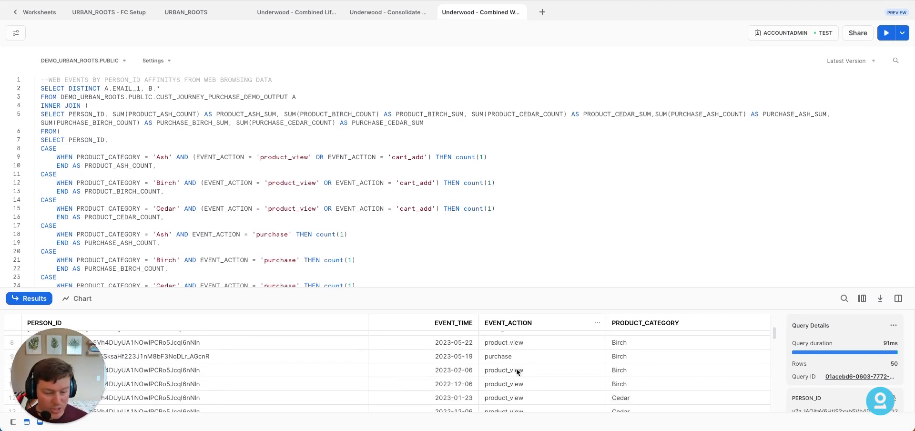
scroll(507, 367, "down", 3)
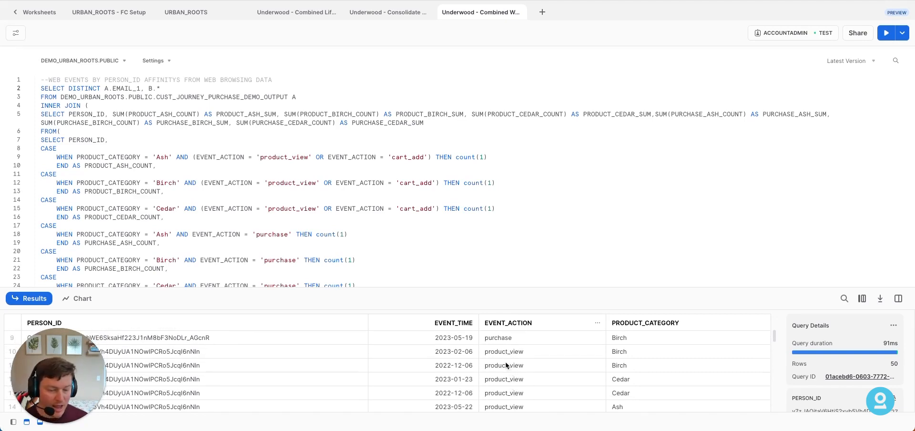
scroll(502, 367, "down", 4)
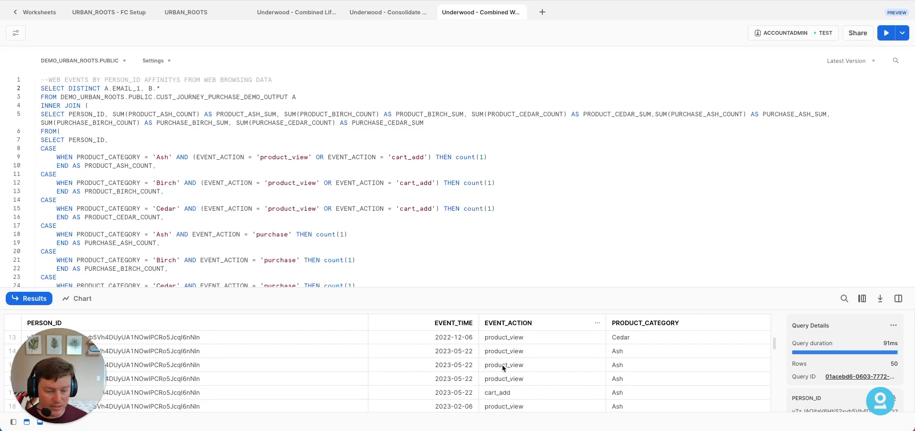
scroll(504, 378, "down", 4)
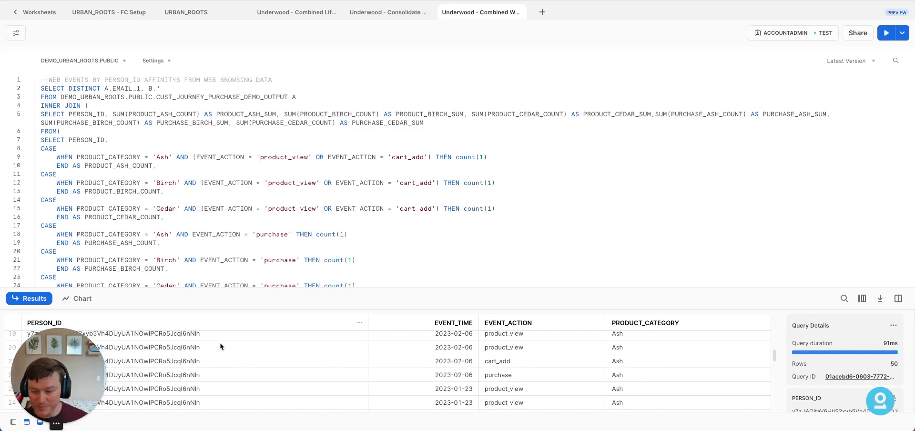
Enlarge the web event results area and select the PERSON_ID cell in row 24 to inspect its full value
left_click_drag(312, 302, 309, 172)
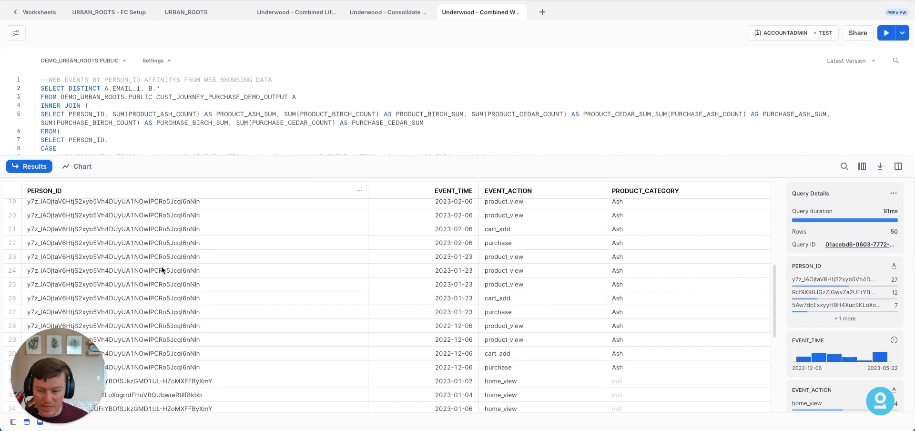
scroll(130, 247, "down", 1)
left_click(65, 268)
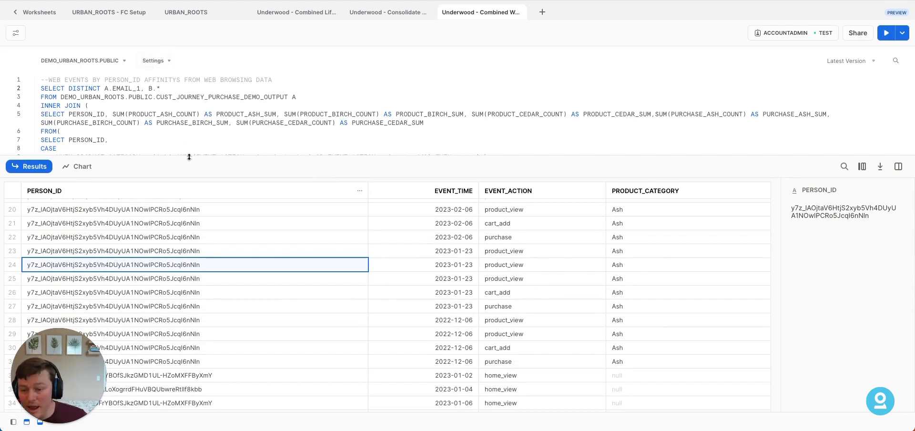
Run the SELECT DISTINCT A.EMAIL_1, B.* product affinity query with more of its SQL in view, then enlarge the results and select the fourth row
left_click_drag(190, 156, 195, 275)
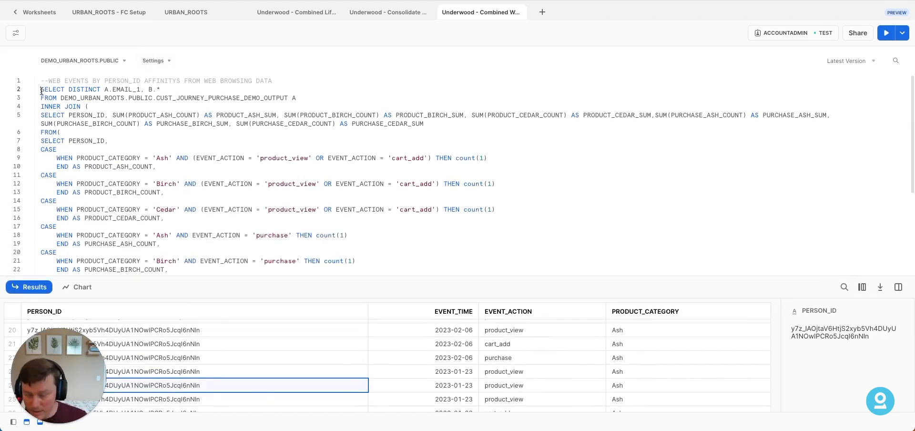
key("ctrl+Return")
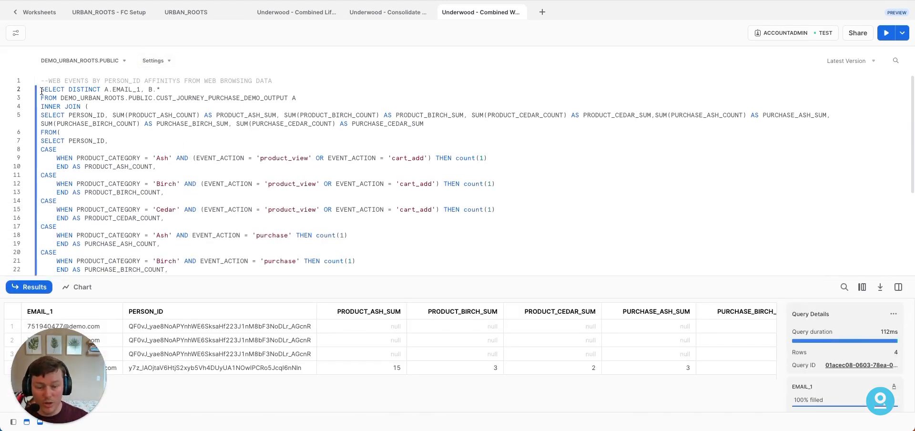
left_click_drag(353, 280, 327, 174)
left_click(17, 265)
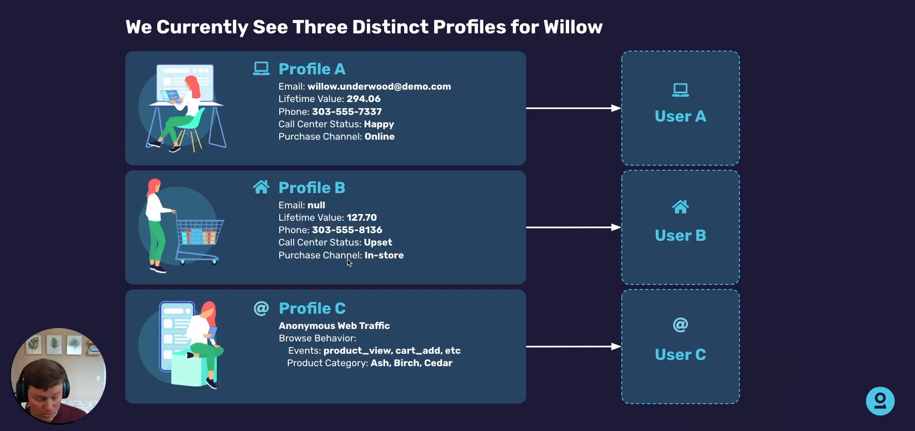
key("Right")
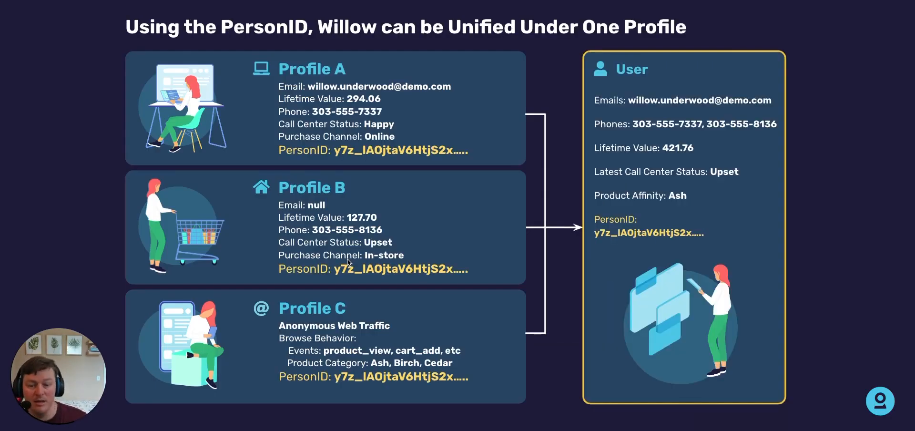